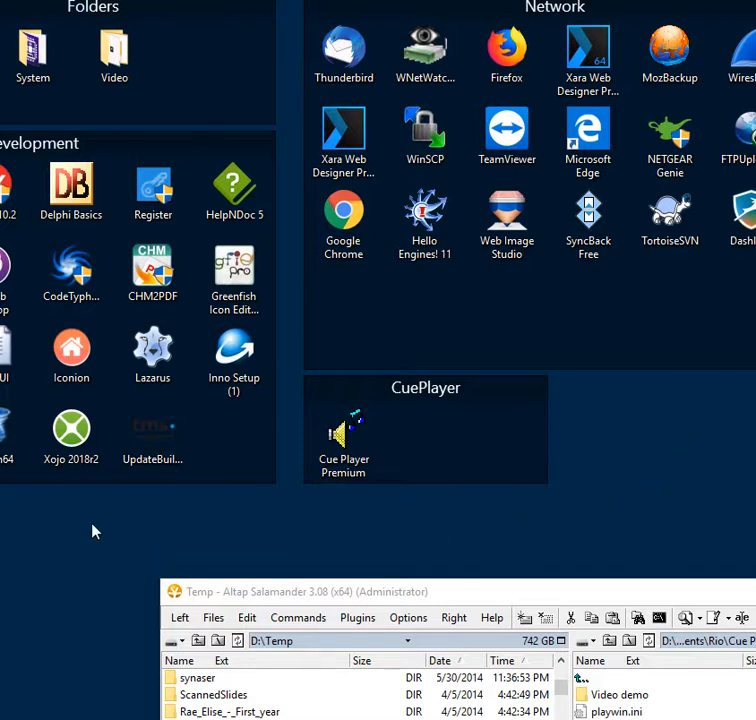
Launch Cue Player Premium, dismiss the missing default output message, and open the default settings.
double_click(354, 440)
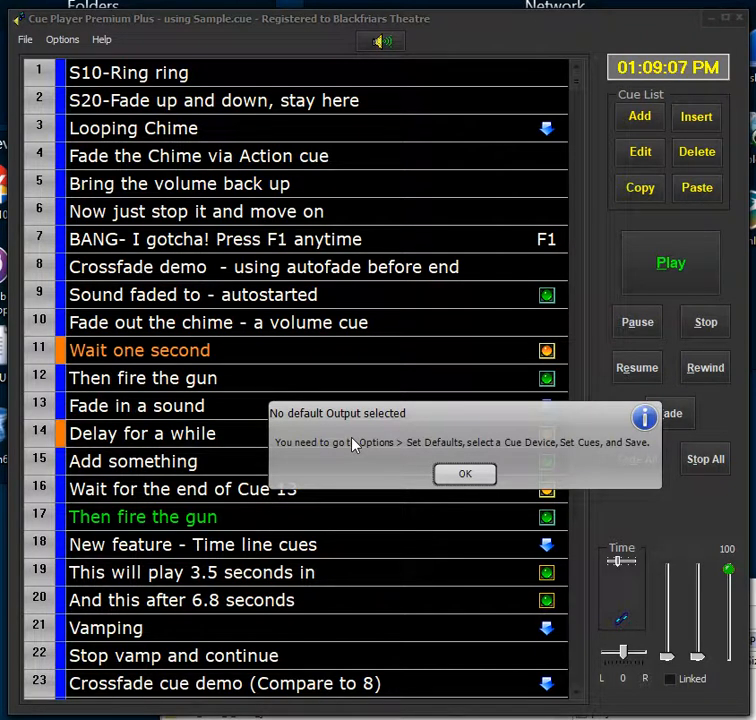
left_click(455, 476)
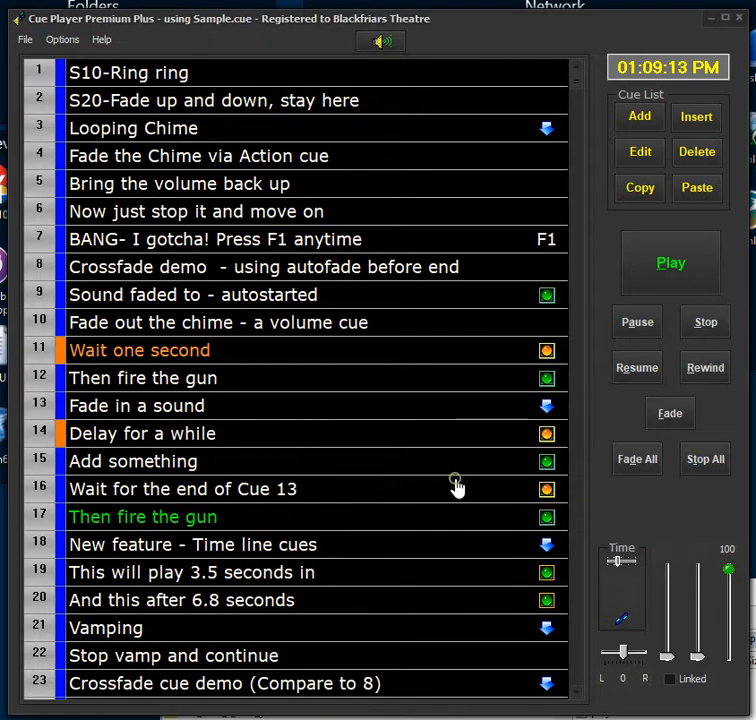
left_click(62, 40)
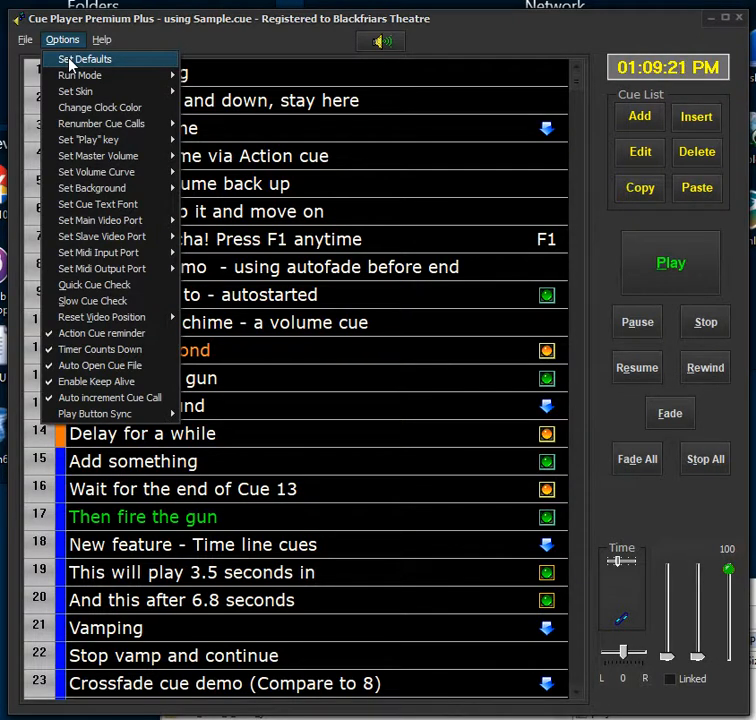
left_click(84, 62)
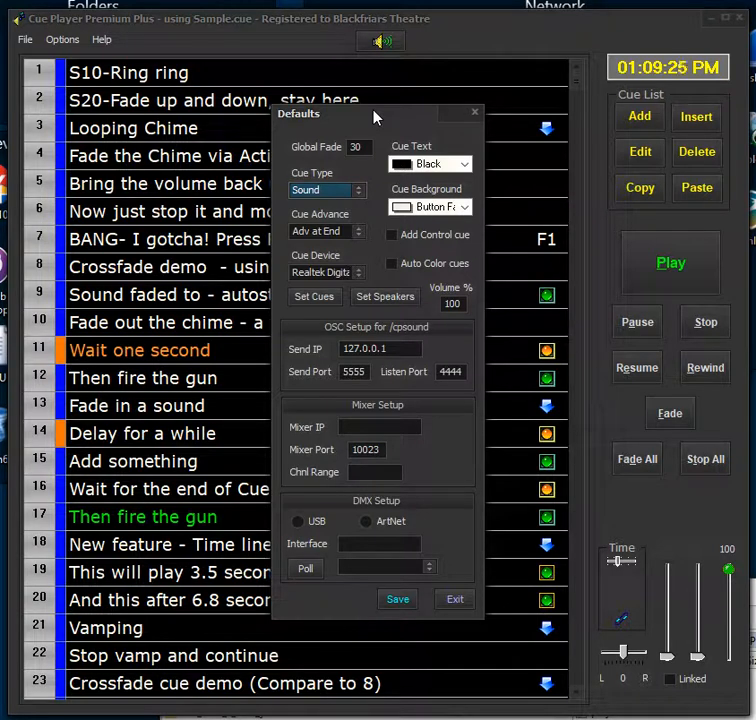
Set the default cue device to Speakers (Realtek High Definition Audio), apply it to the cues, and save the defaults.
left_click(359, 193)
left_click(359, 193)
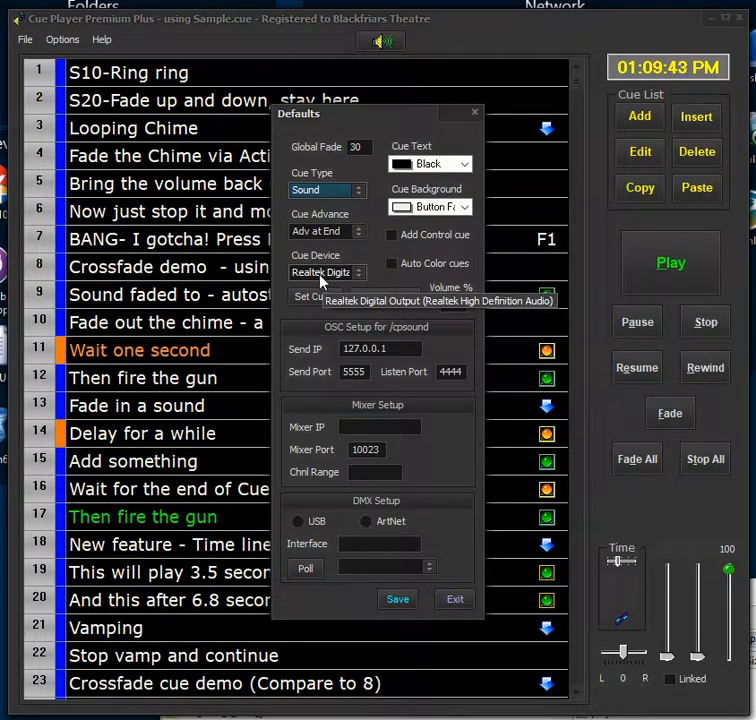
left_click(357, 273)
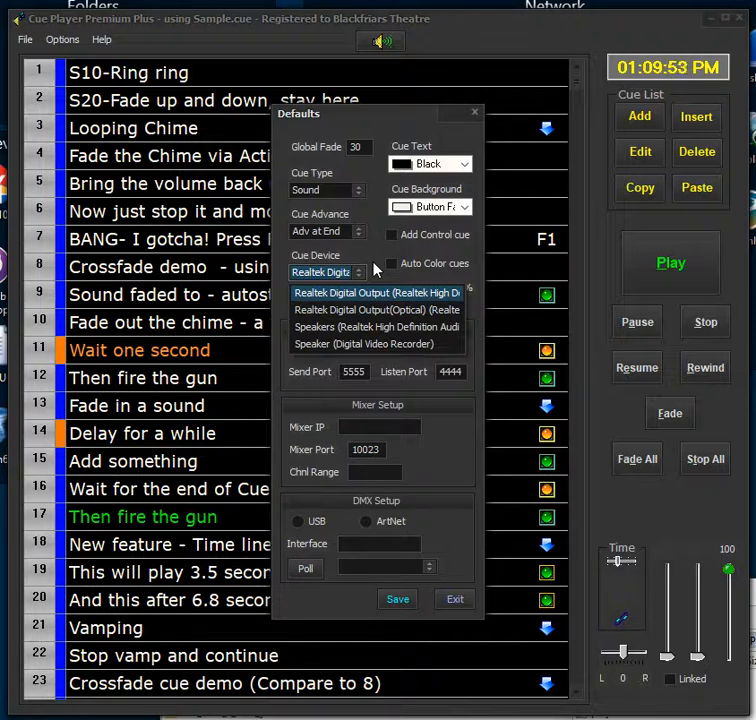
left_click(332, 332)
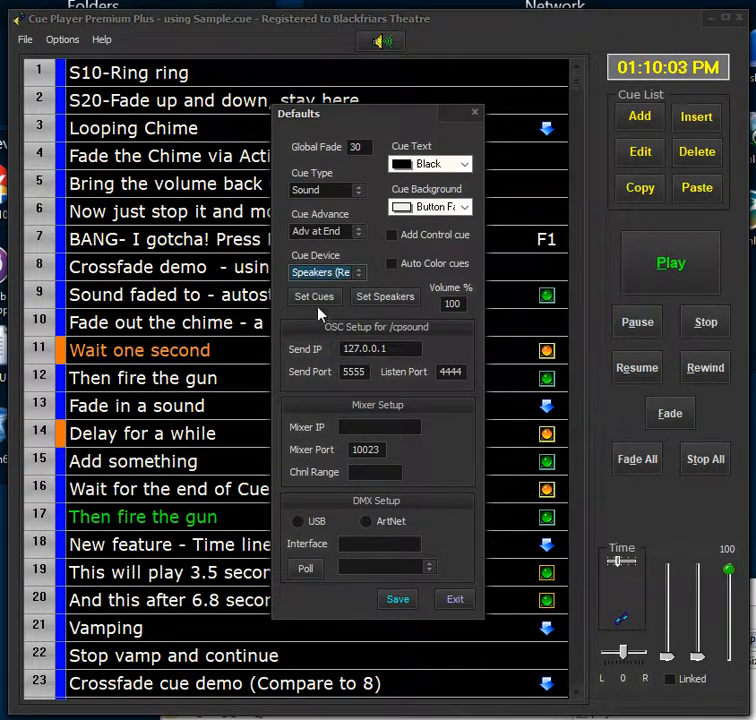
left_click(311, 301)
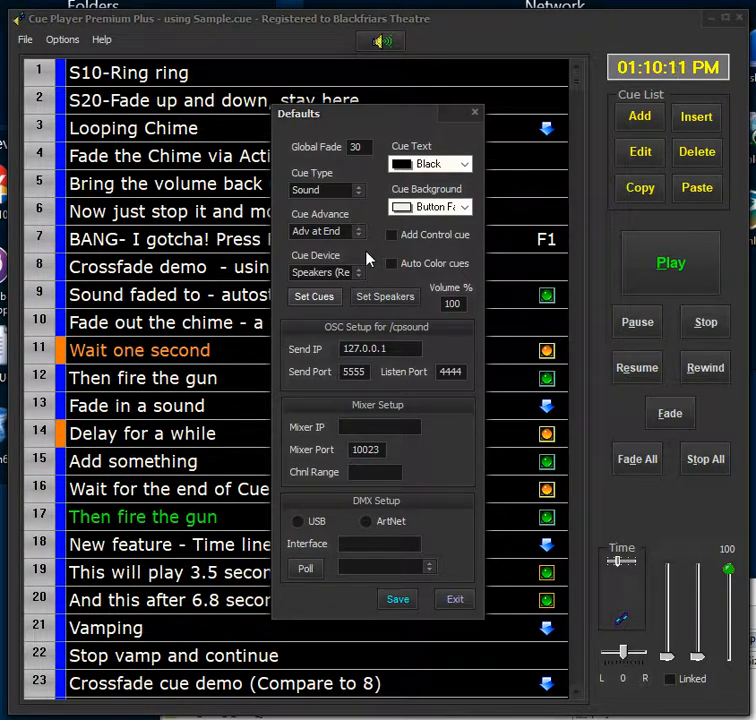
left_click(391, 607)
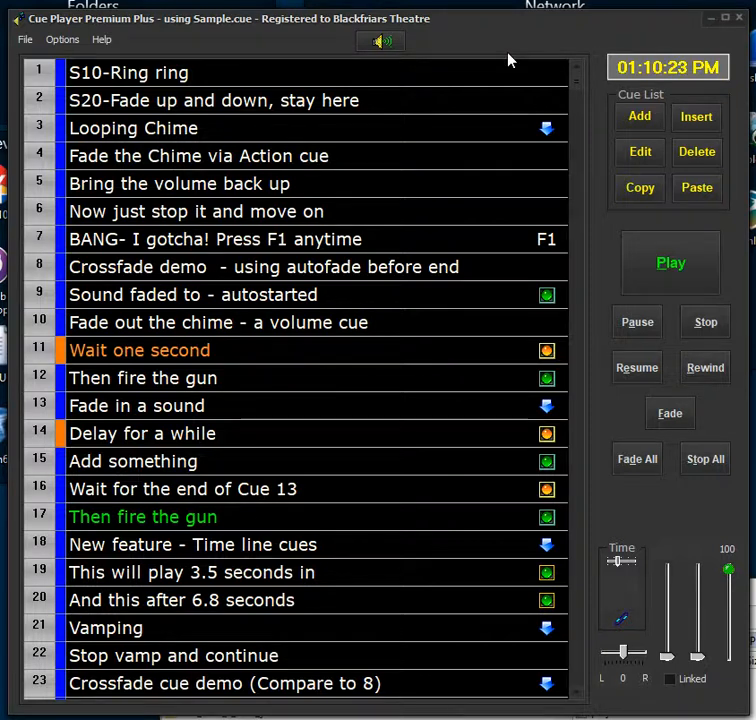
left_click(62, 40)
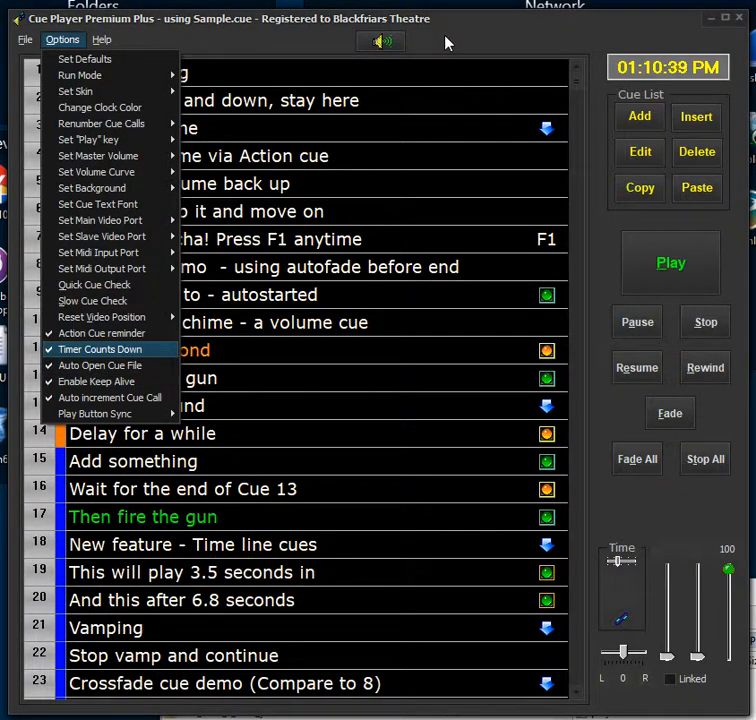
key("Escape")
key("Escape")
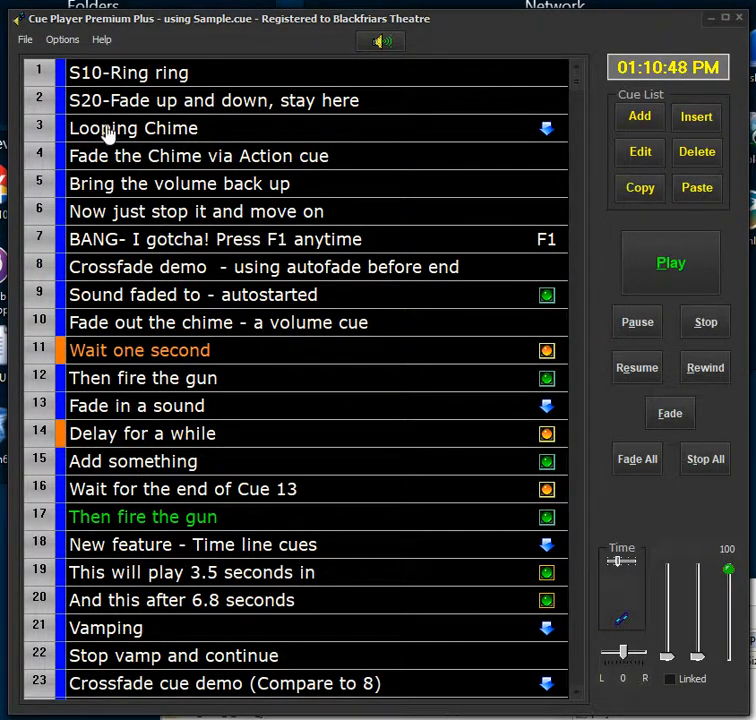
Examine the settings of the S10 Ring ring cue in the cue editor and close it.
double_click(137, 73)
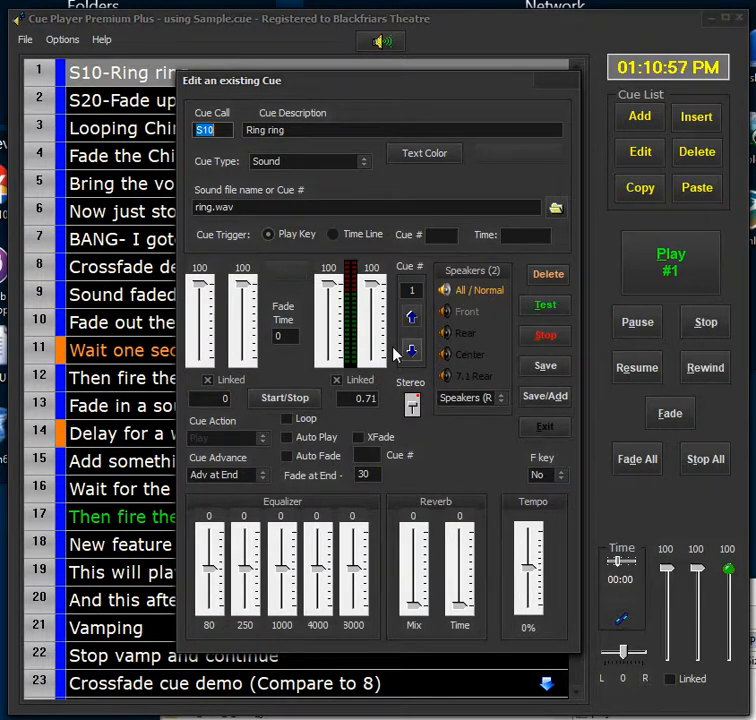
left_click(542, 427)
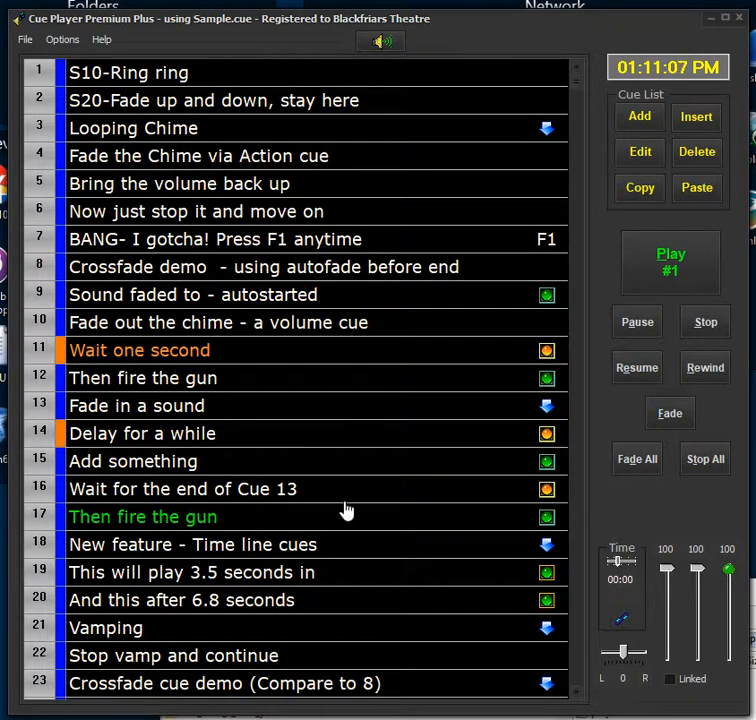
Create a new cue file named NewOne in the Cue Player Premium folder, without making a new directory.
left_click(25, 41)
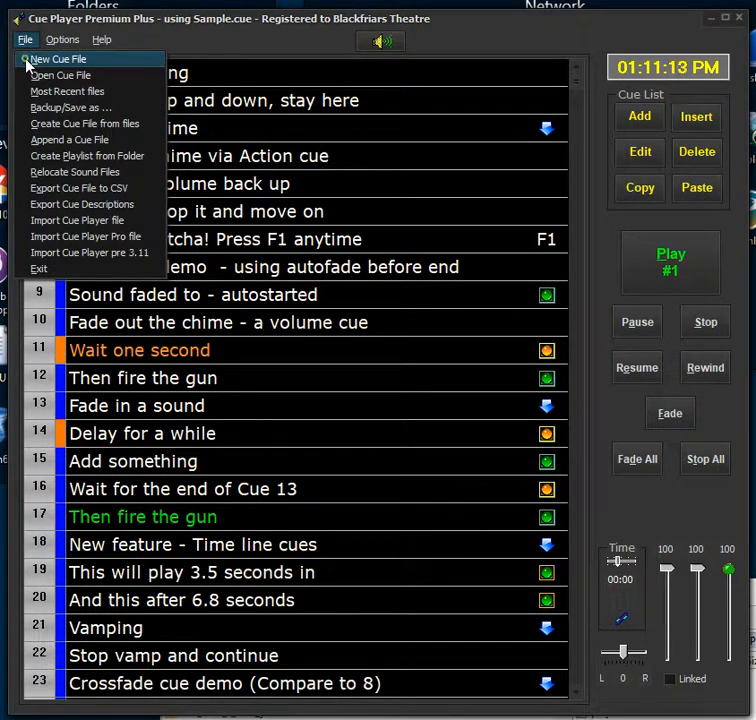
left_click(26, 62)
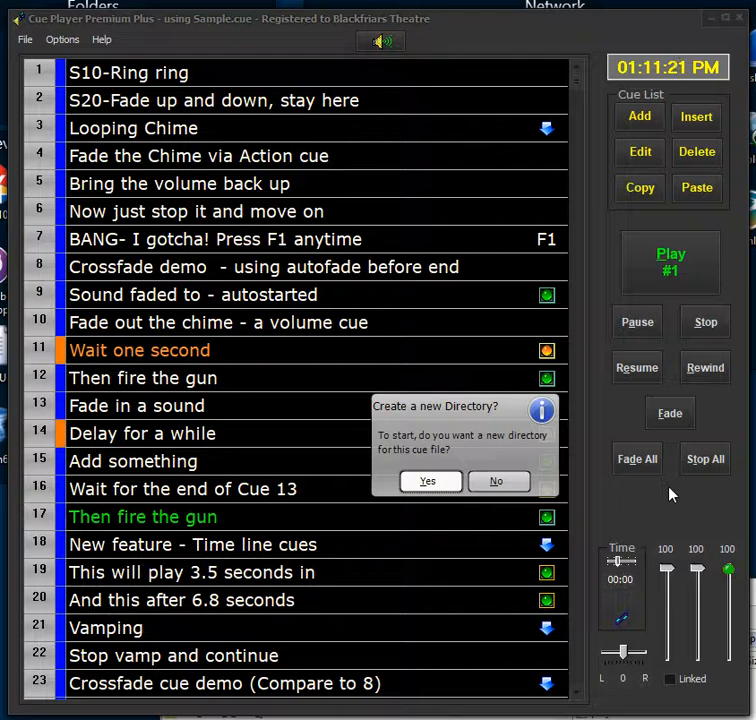
left_click(487, 487)
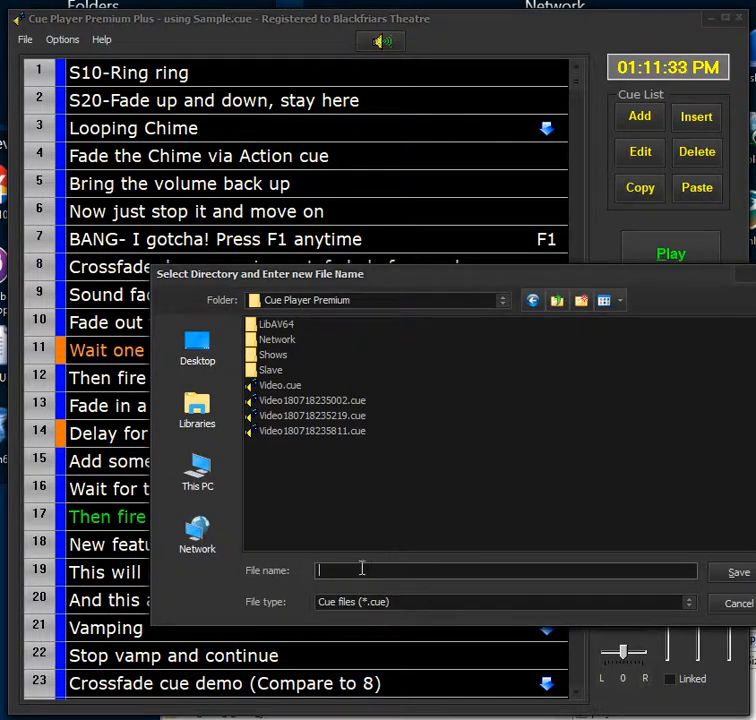
type("NewOne")
left_click(733, 573)
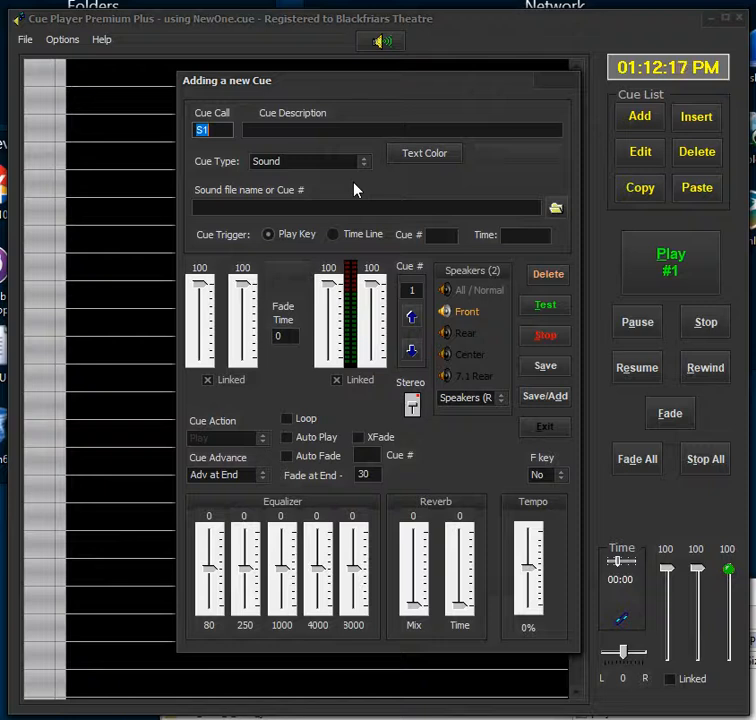
Enter "First cue doorbell" as the description of the new S1 cue.
left_click(335, 131)
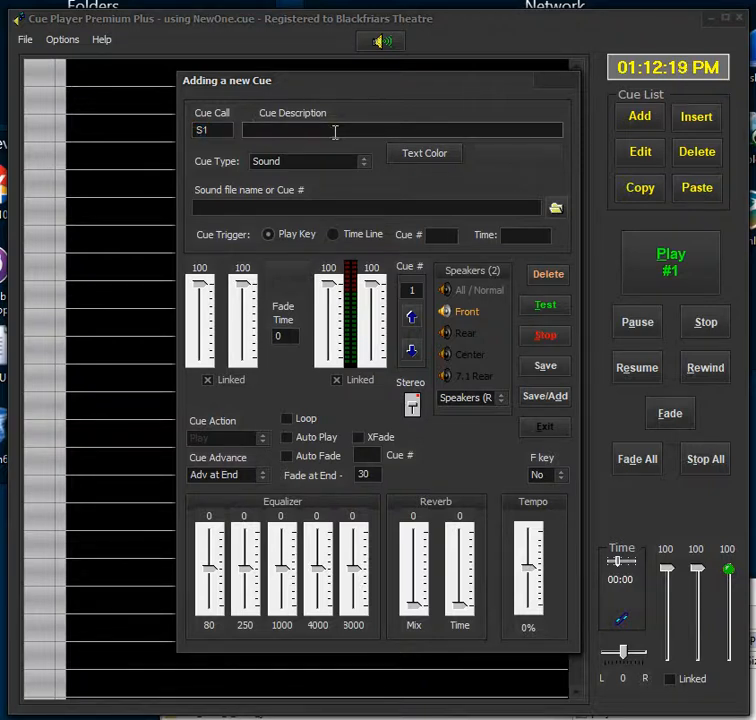
type("Fi")
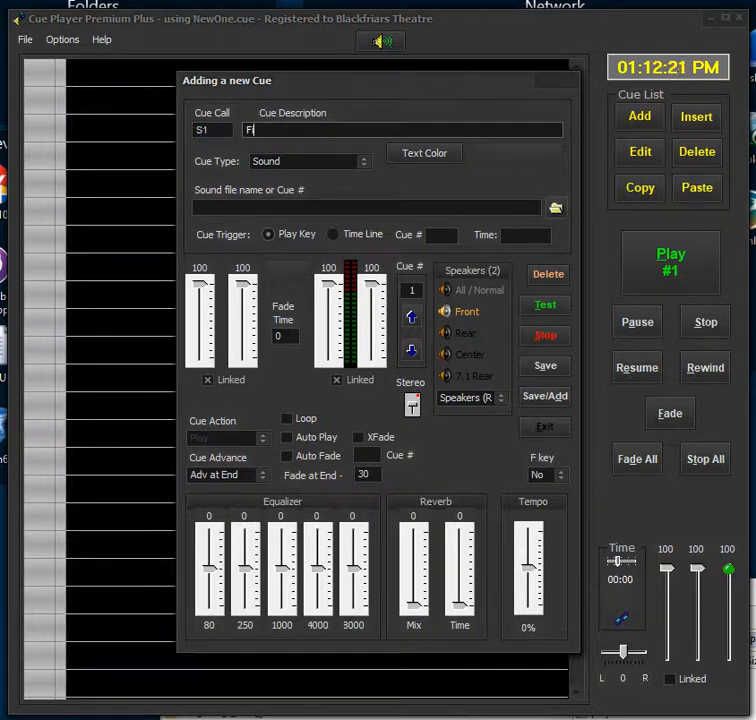
type("rst cue ")
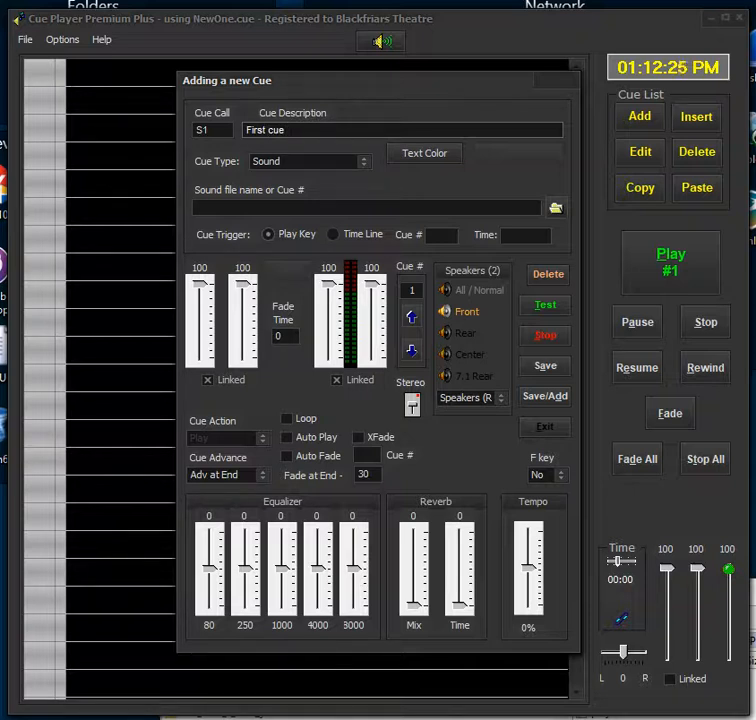
type("doorbell")
left_click(415, 153)
left_click(456, 155)
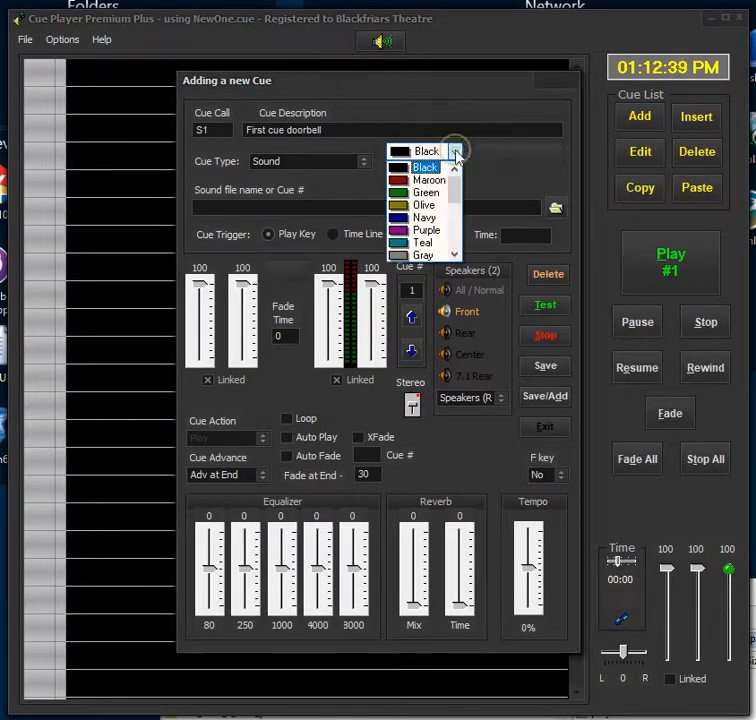
mouse_move(455, 185)
left_mouse_down()
mouse_move(454, 229)
mouse_move(456, 169)
left_mouse_up()
left_click(484, 177)
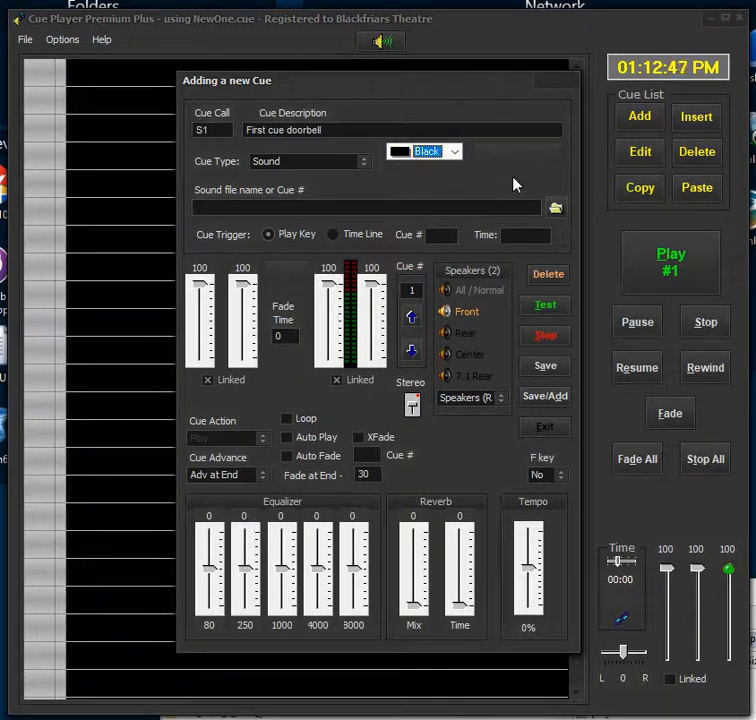
Assign ring.wav from the Cue Player Premium folder as the new cue's sound file.
left_click(555, 208)
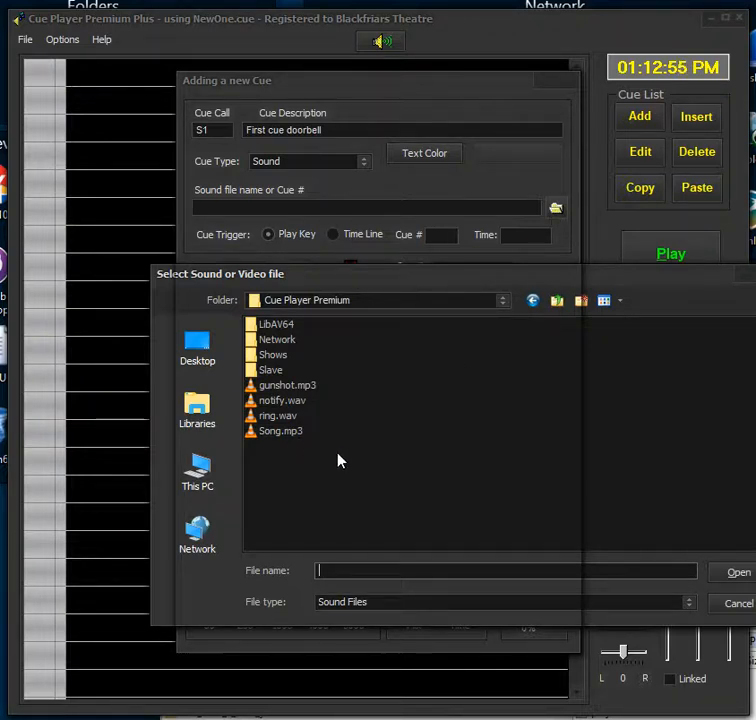
left_click(267, 415)
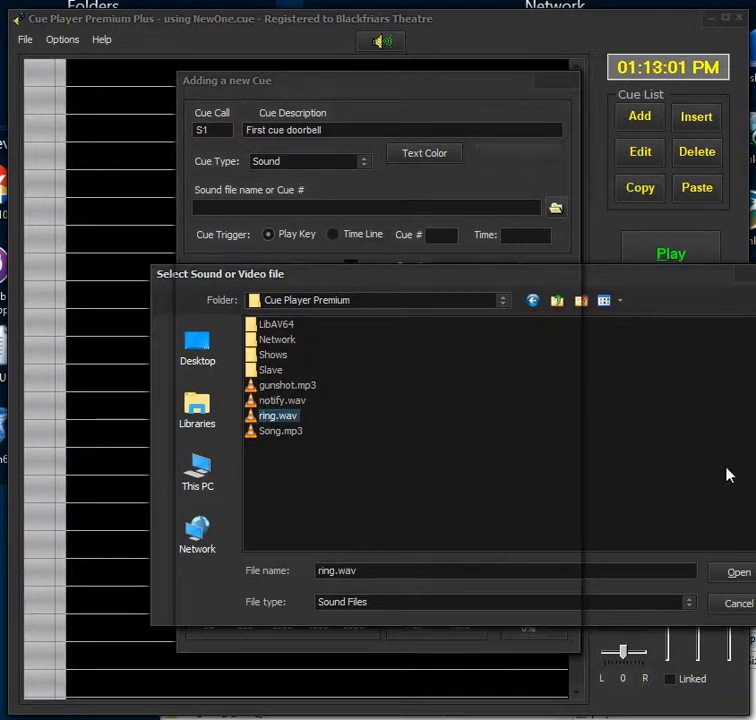
left_click(719, 584)
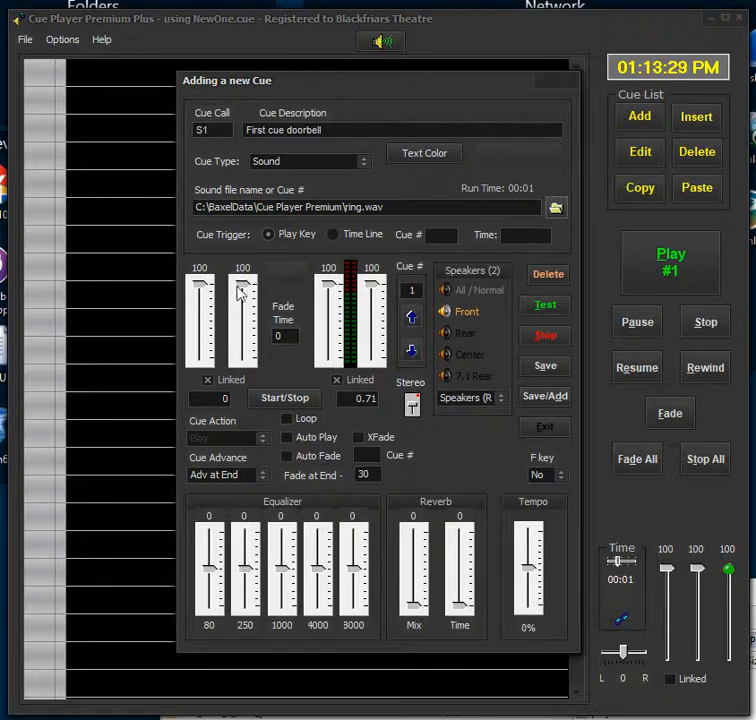
Set the cue's linked starting volumes to 0 and the fade time to 30, and save the cue.
left_click_drag(241, 290, 251, 364)
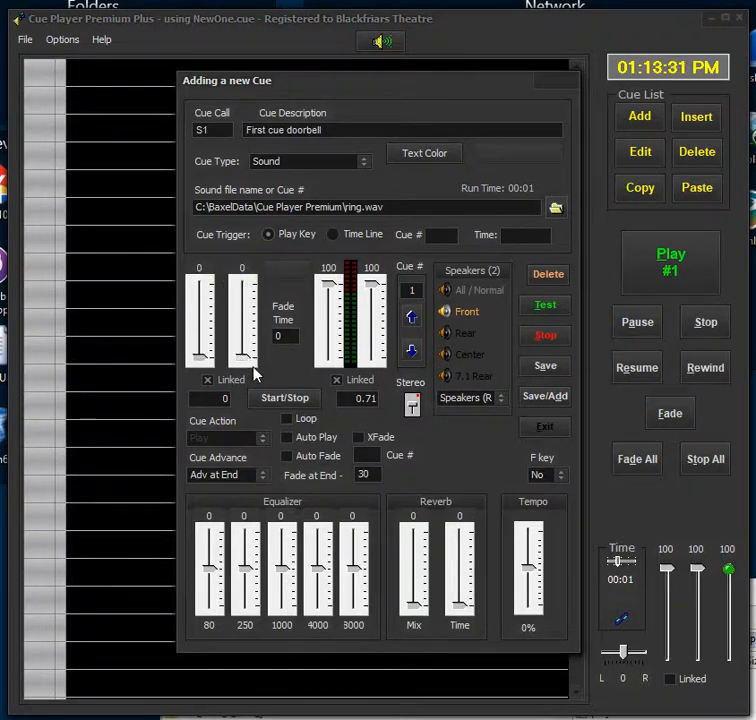
double_click(290, 338)
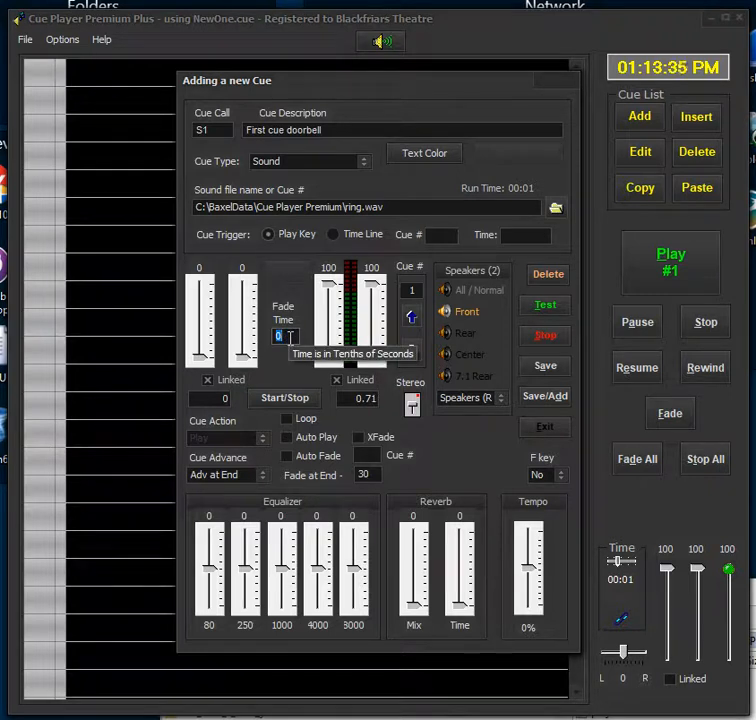
type("30")
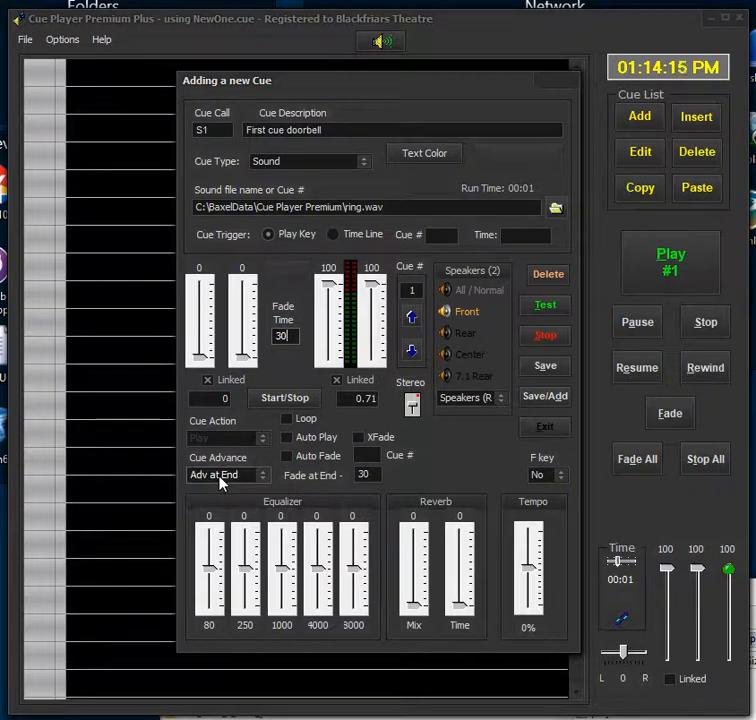
left_click(538, 366)
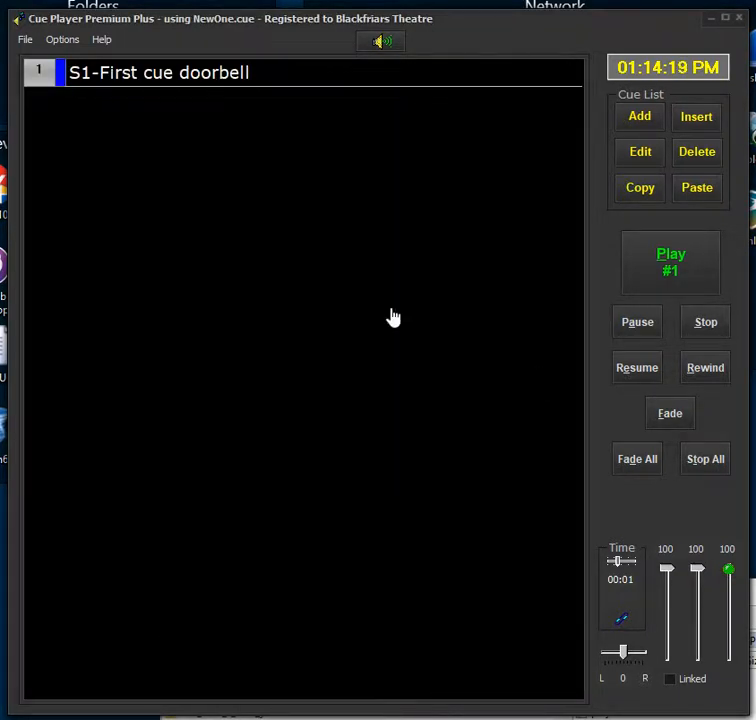
Select the First cue doorbell cue and play it.
left_click(166, 76)
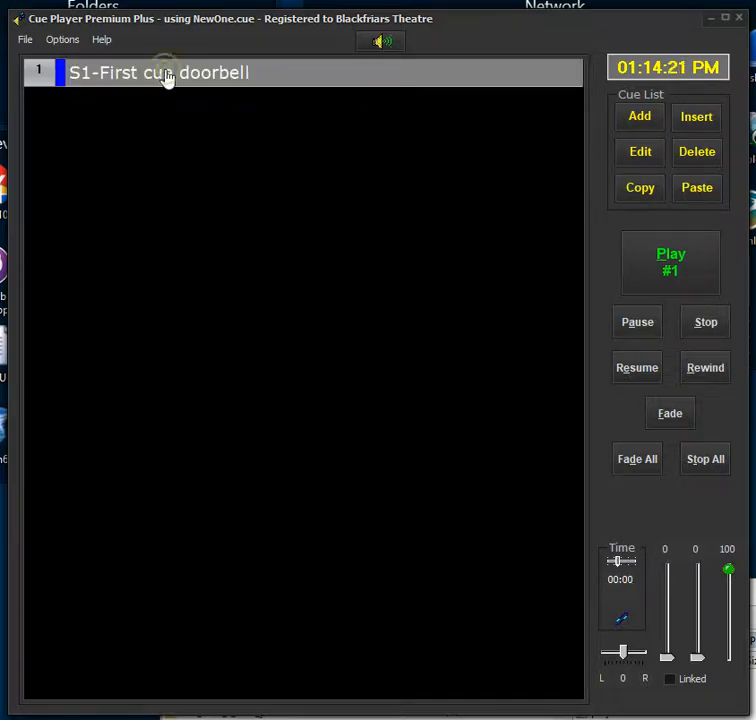
left_click(655, 289)
Start adding a second cue and exit the cue editor without saving.
left_click(640, 120)
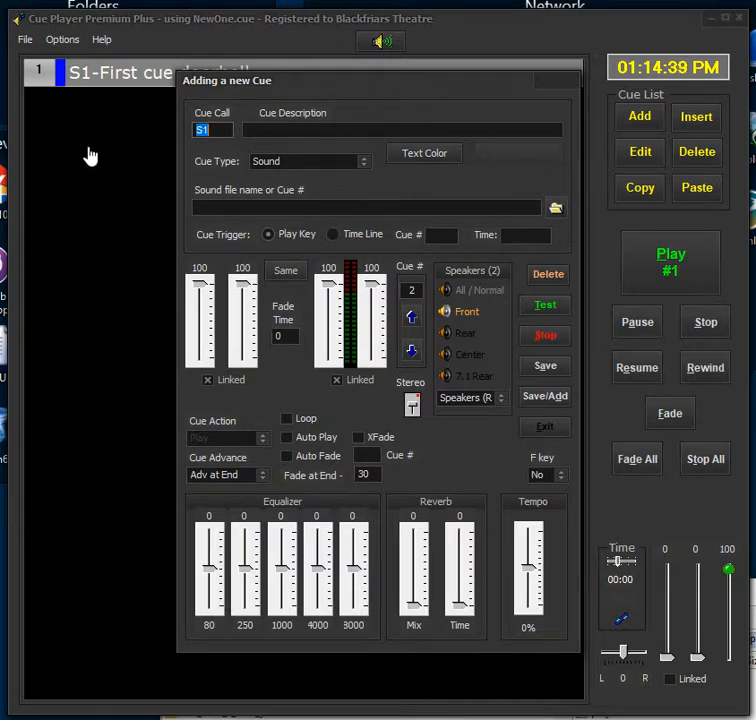
left_click(541, 427)
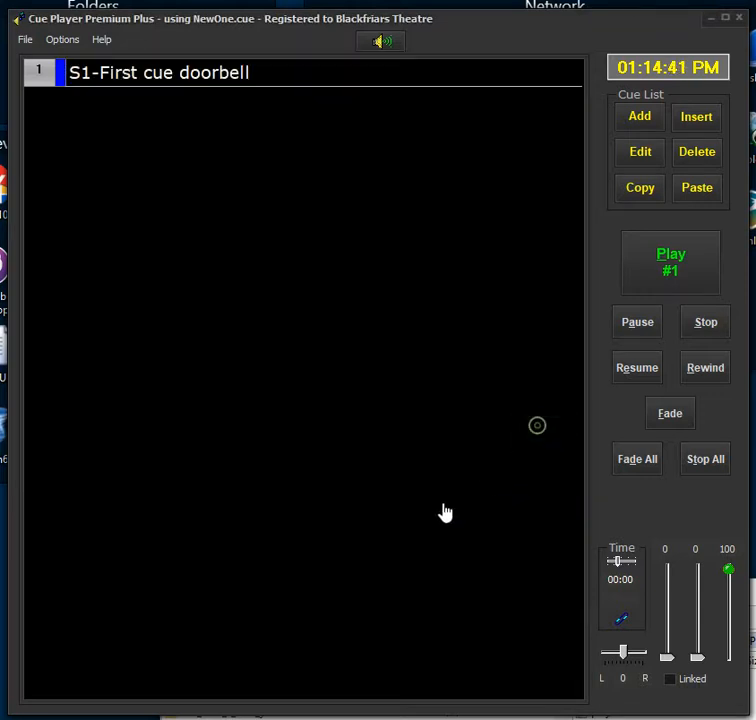